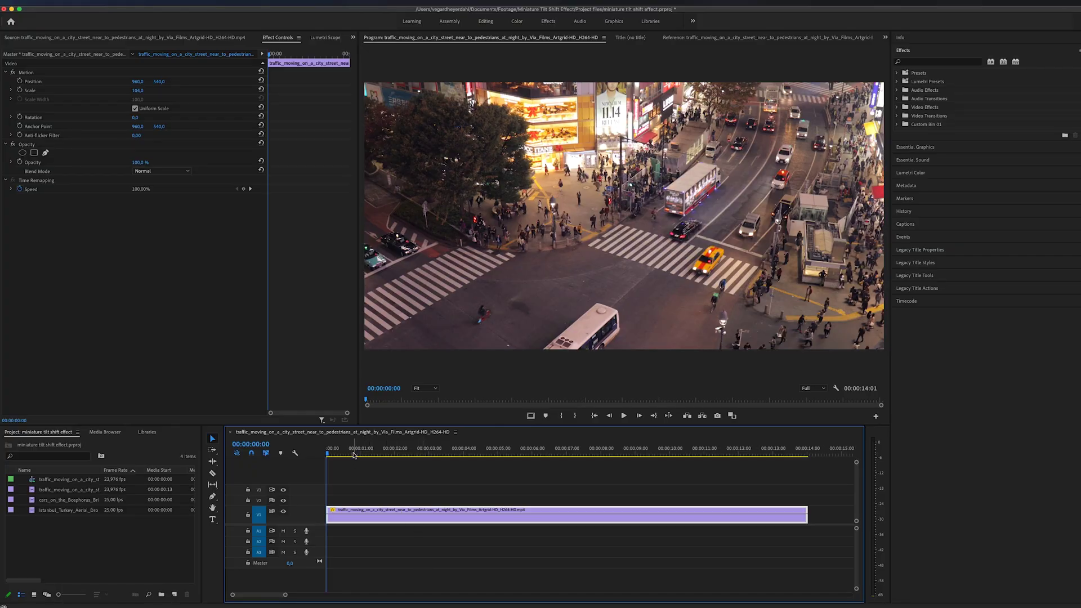
Scrub and play the night street clip, then park the playhead at 00:00:04:15.
drag(354, 455, 368, 456)
key(space)
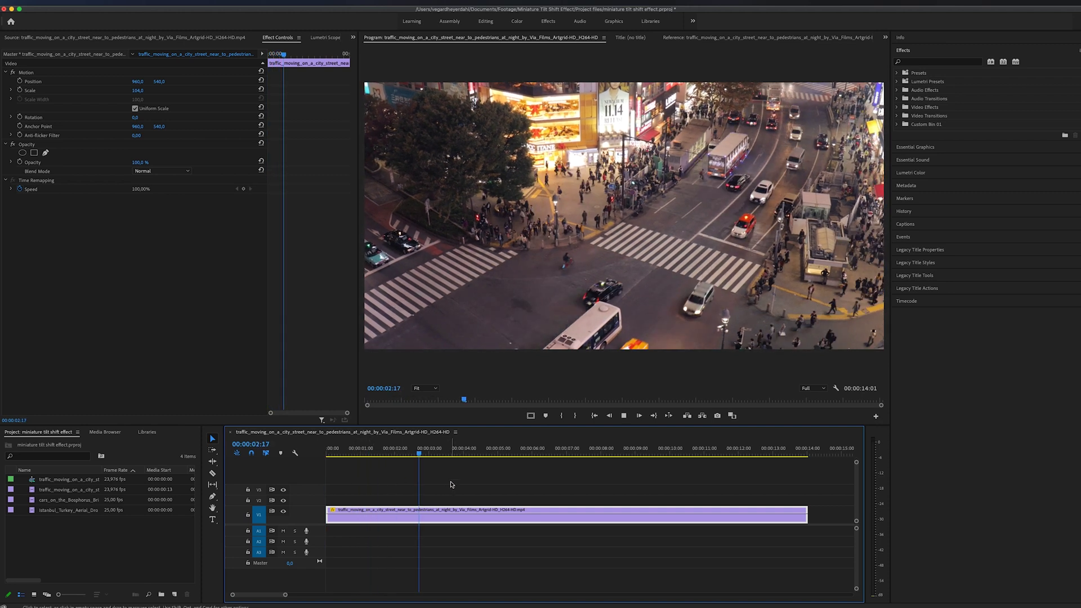
key(space)
click(440, 454)
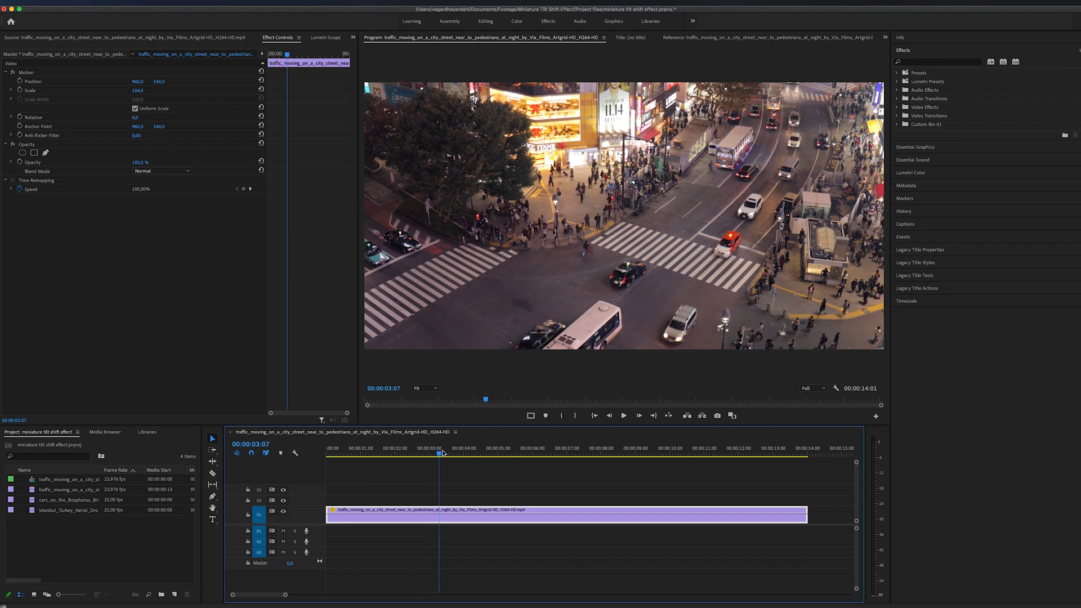
drag(440, 454, 485, 454)
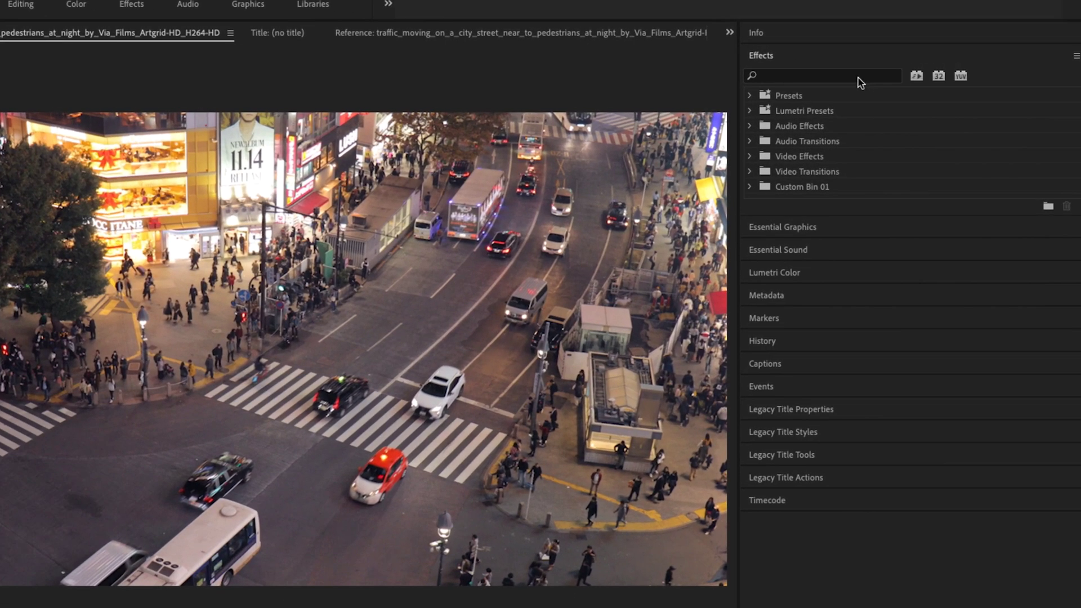
Search effects for 'gaus' and drag Gaussian Blur from Blur & Sharpen onto the V1 street clip.
click(857, 77)
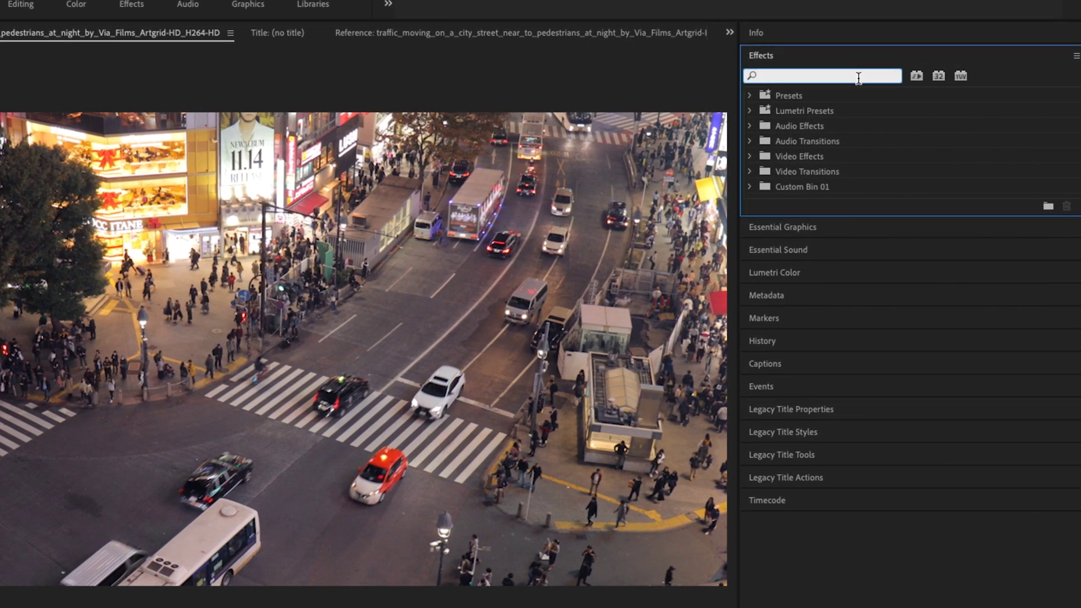
text(gaus)
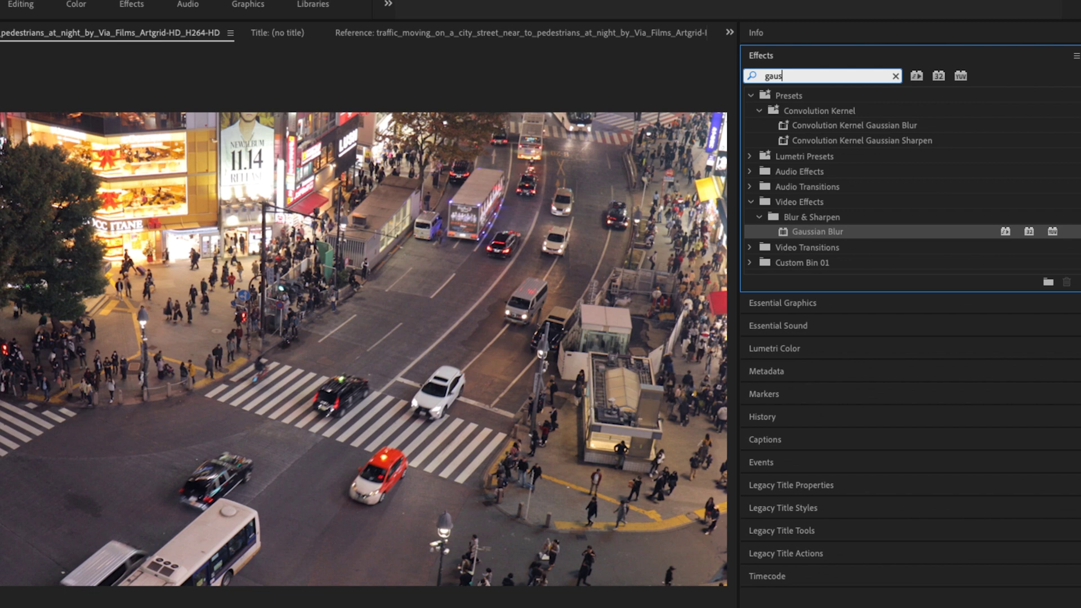
click(810, 198)
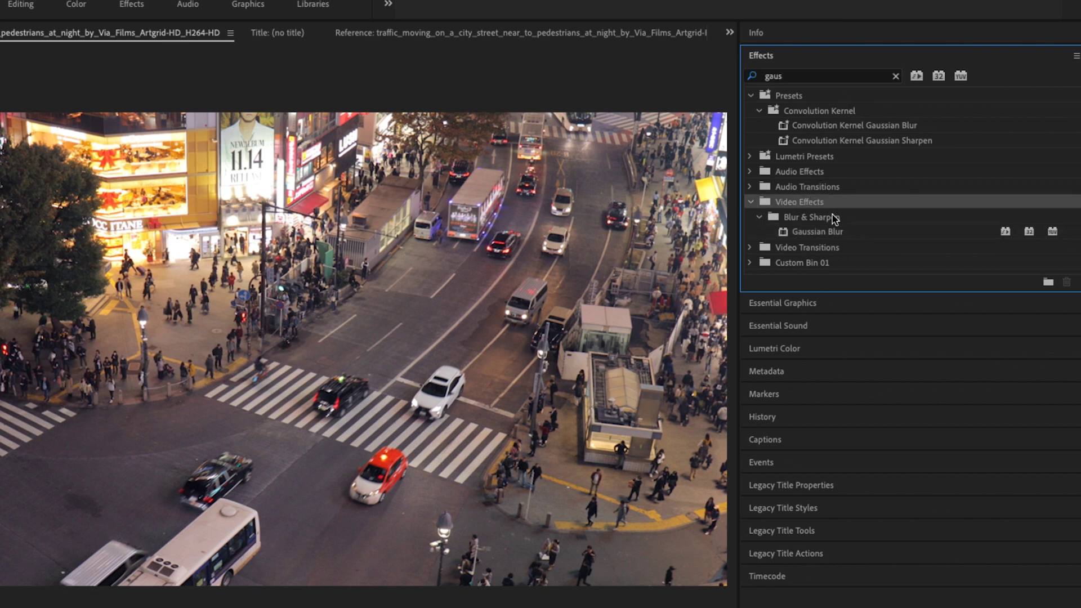
click(839, 222)
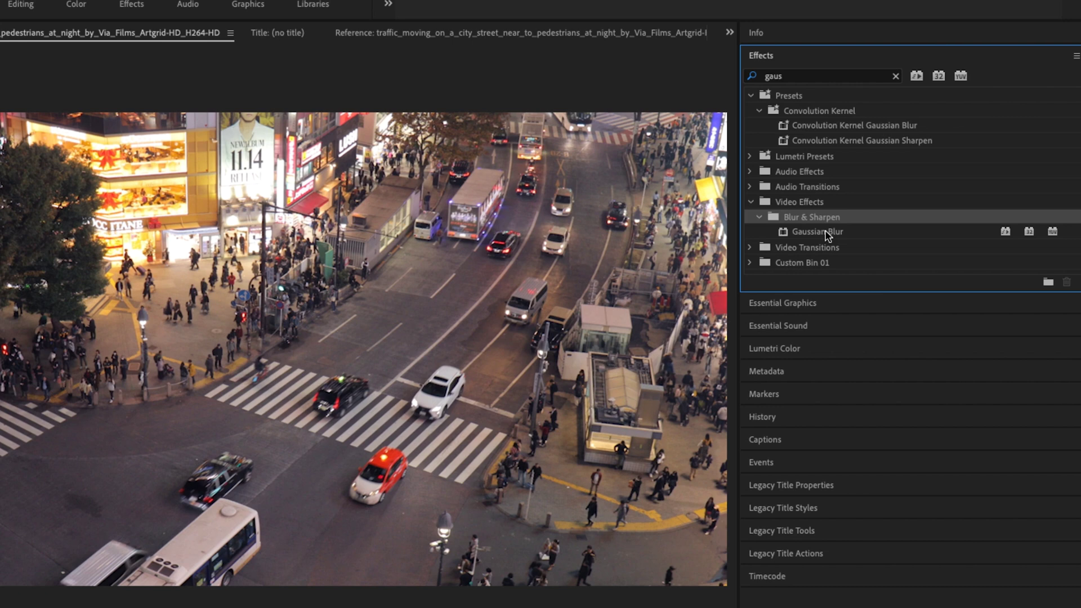
drag(826, 235, 308, 607)
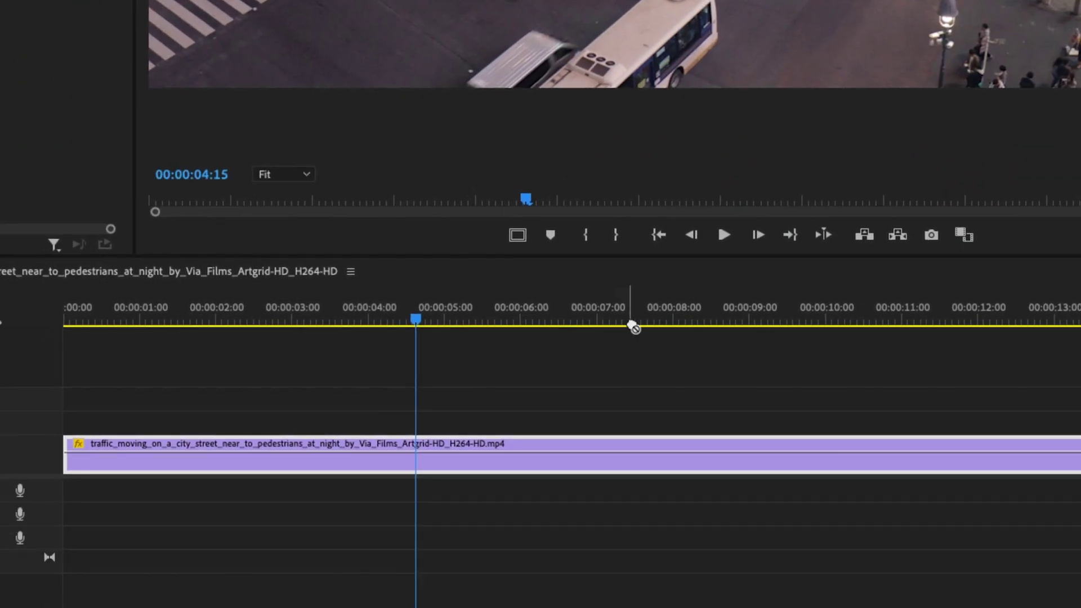
drag(633, 327, 492, 453)
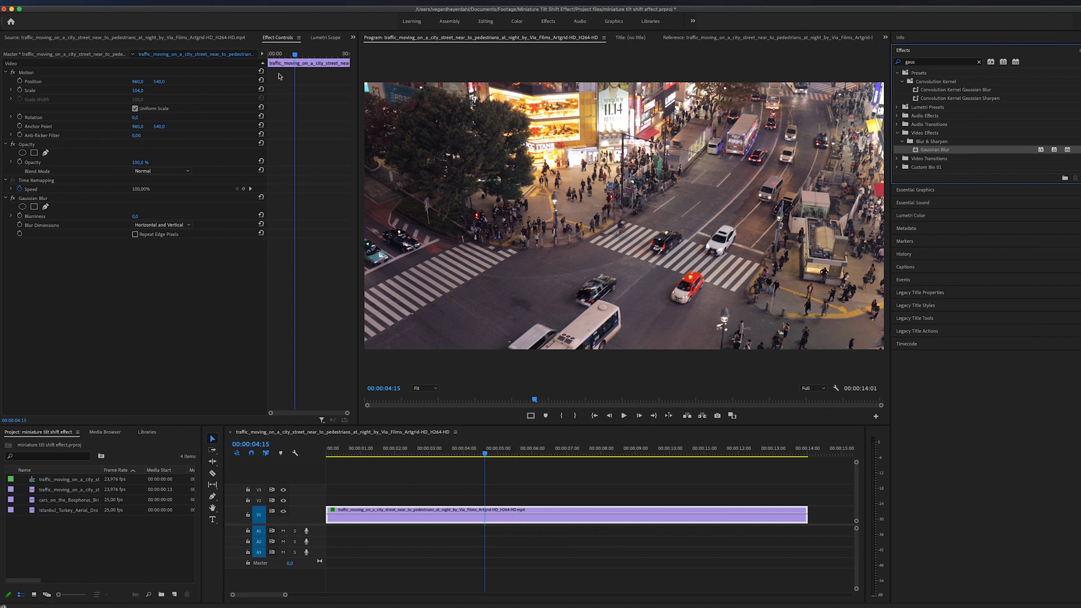
Set Gaussian Blur Blurriness to 25 and turn on Repeat Edge Pixels.
click(43, 200)
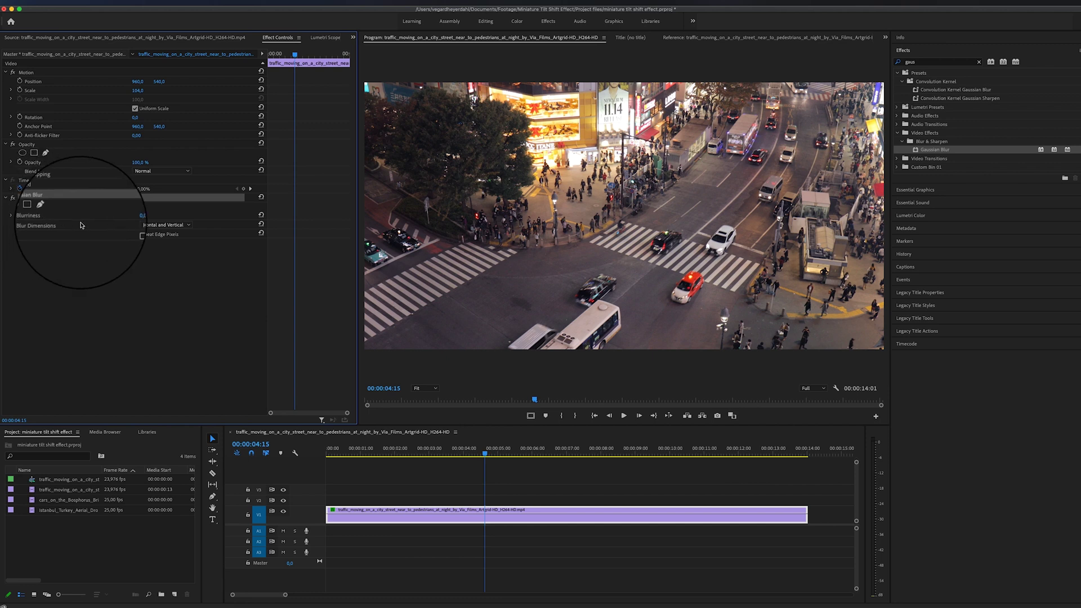
click(140, 219)
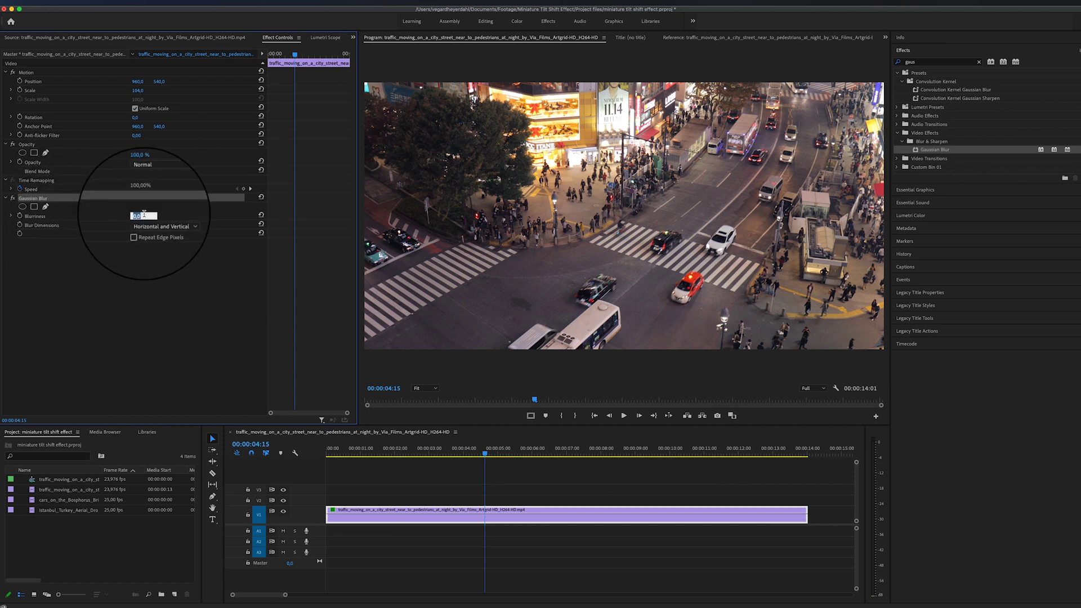
text(25)
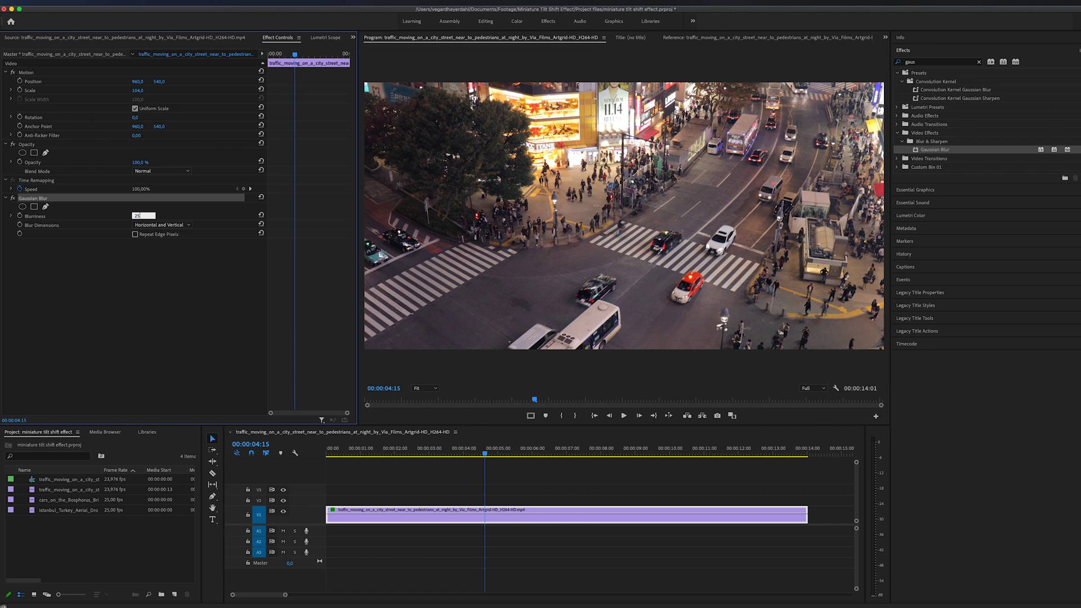
key(Return)
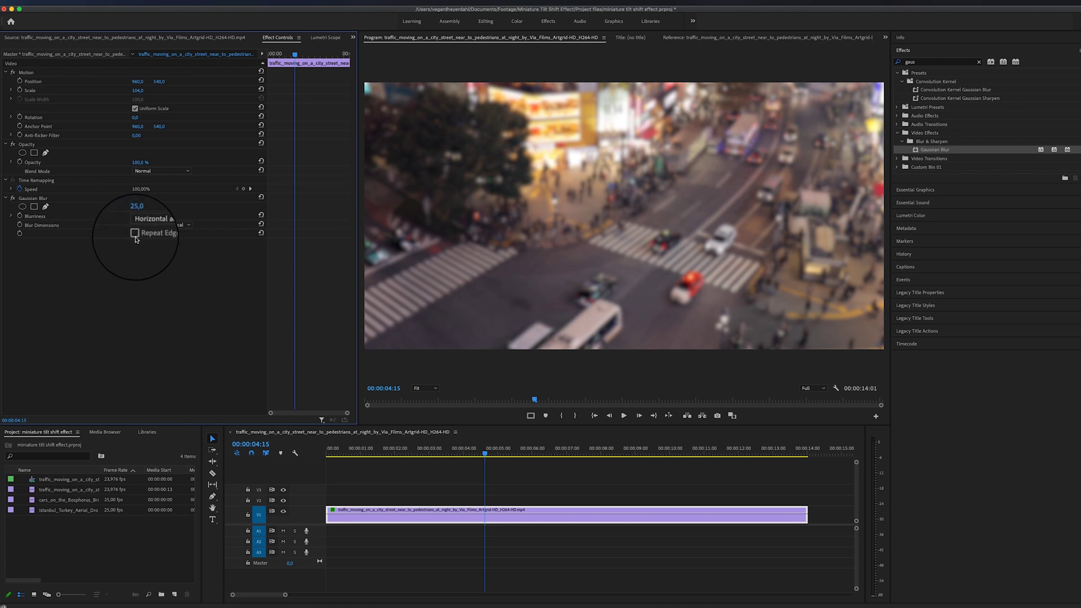
click(135, 235)
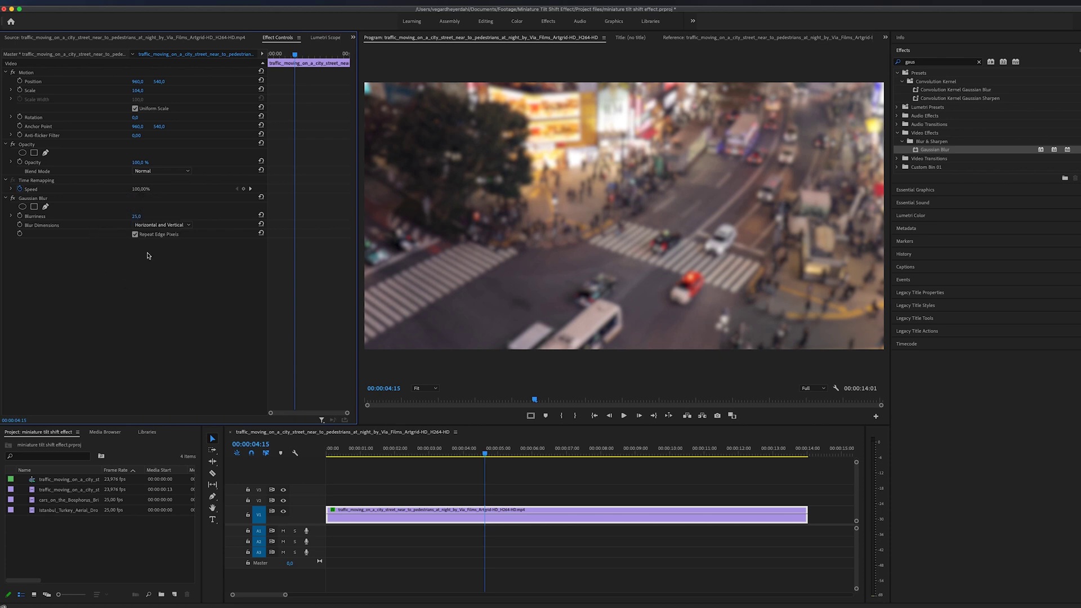
Add a rectangle mask to the Gaussian Blur and shape it into a wide diagonal band over the crossing.
click(34, 207)
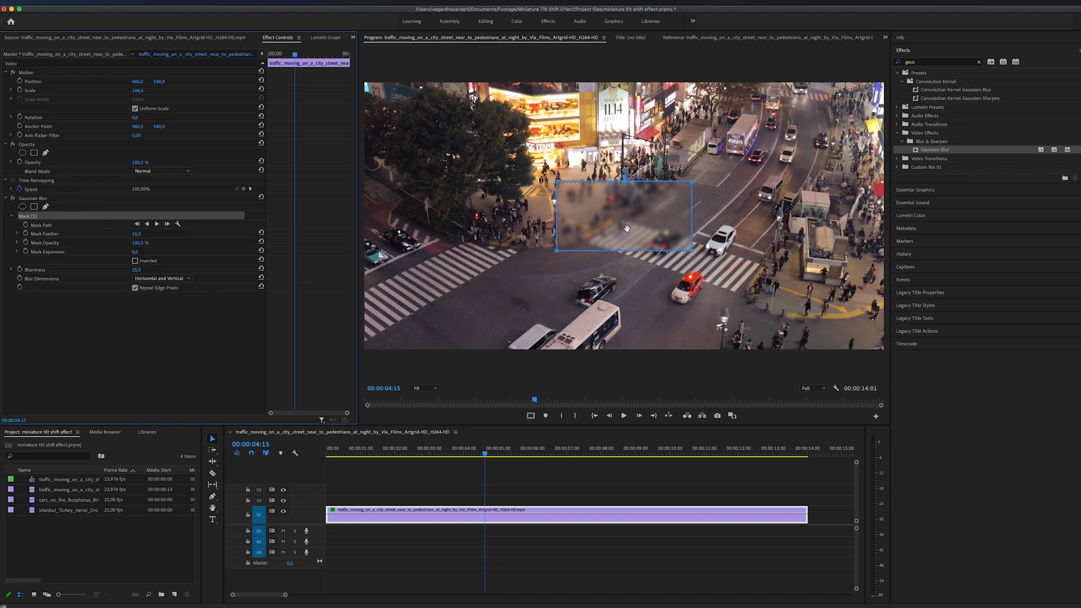
drag(595, 239, 353, 359)
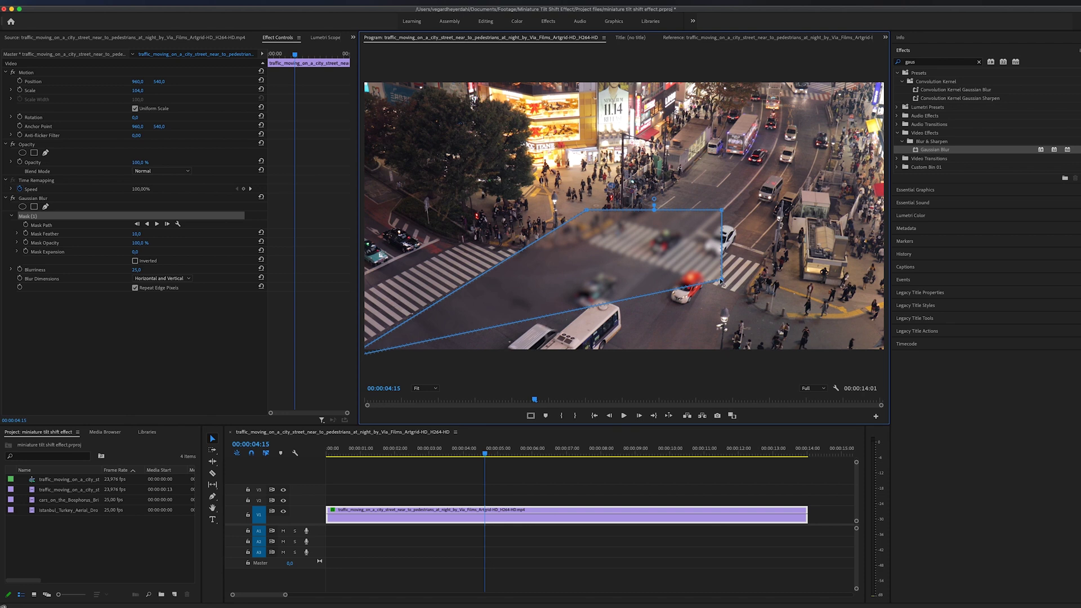
drag(722, 279, 896, 218)
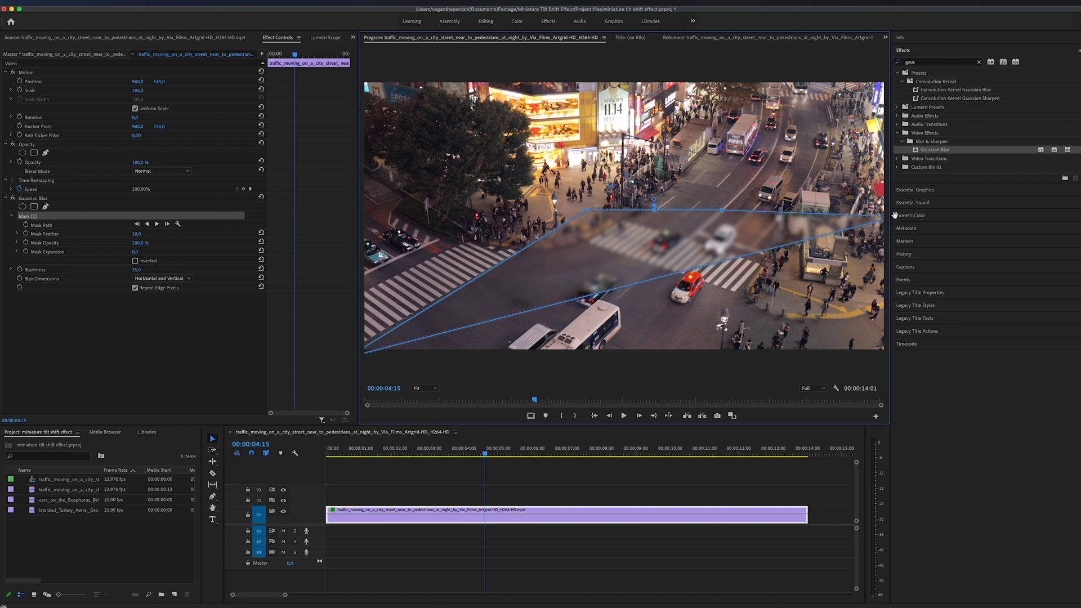
drag(722, 210, 891, 160)
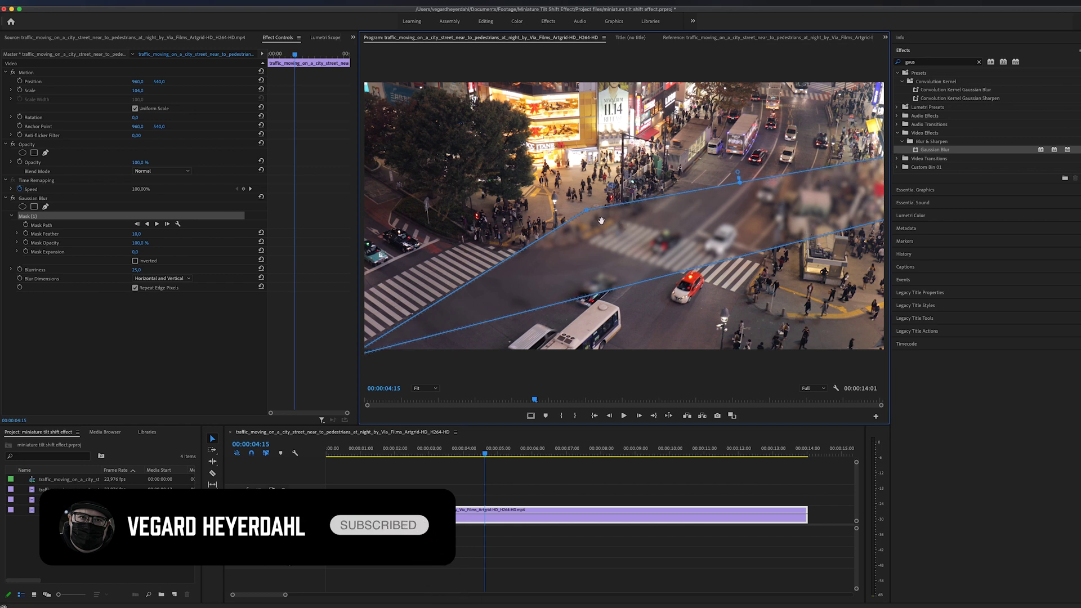
drag(588, 210, 637, 207)
drag(392, 330, 337, 332)
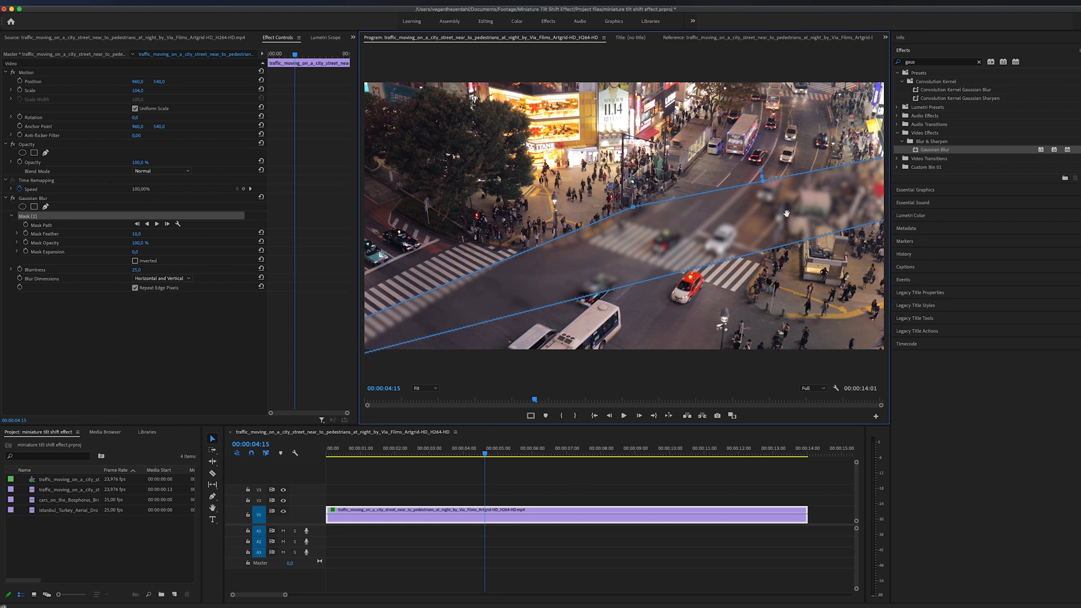
mouse_move(645, 230)
mouse_down()
mouse_move(646, 249)
mouse_move(653, 238)
mouse_up()
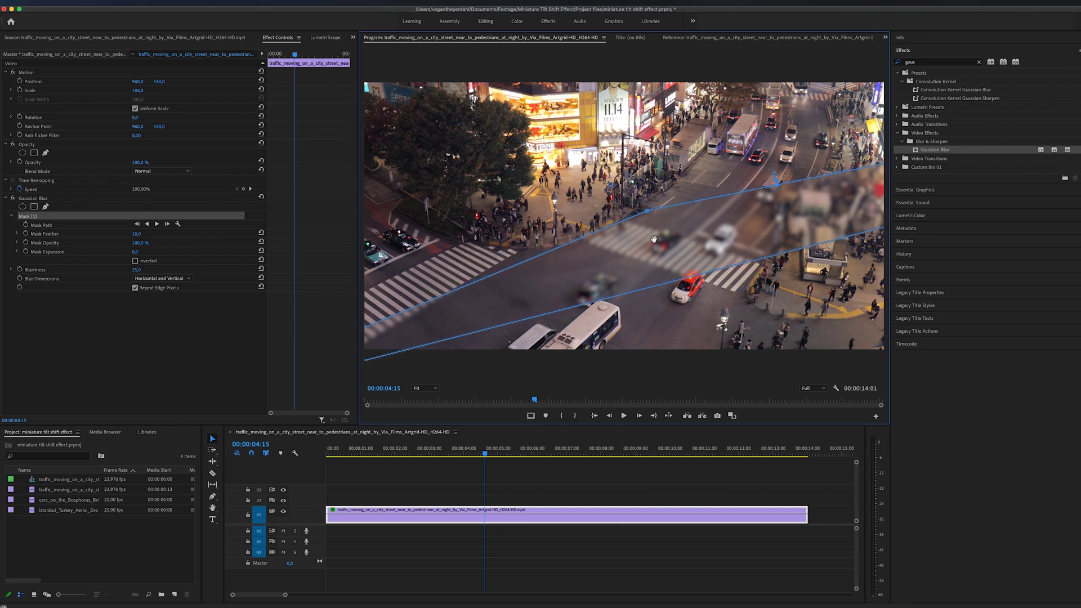
Invert Mask (1), hide its outline, and lower Blurriness to 20.
click(135, 261)
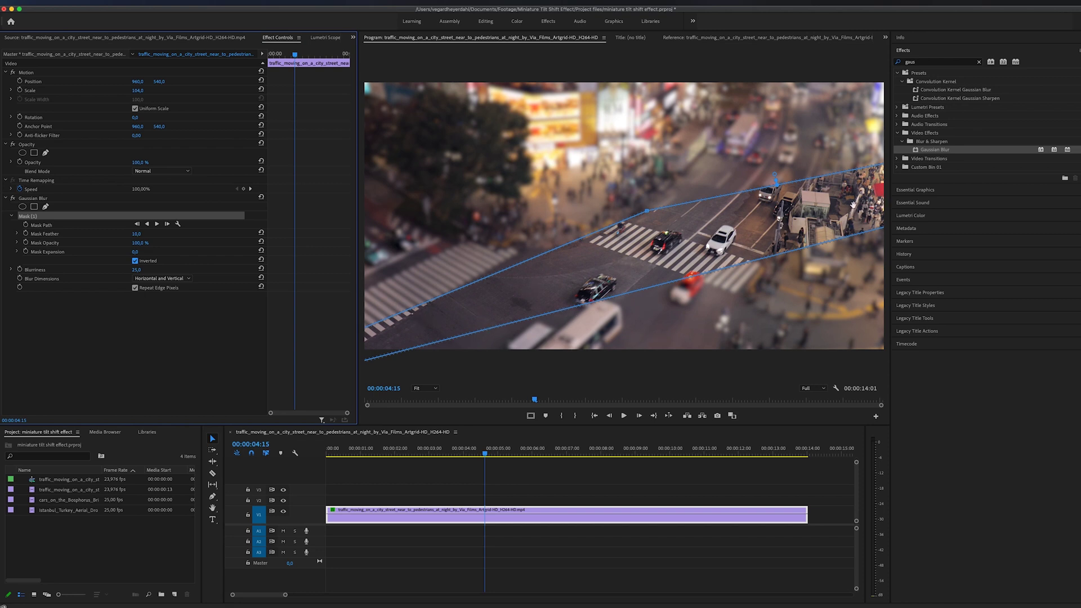
click(177, 342)
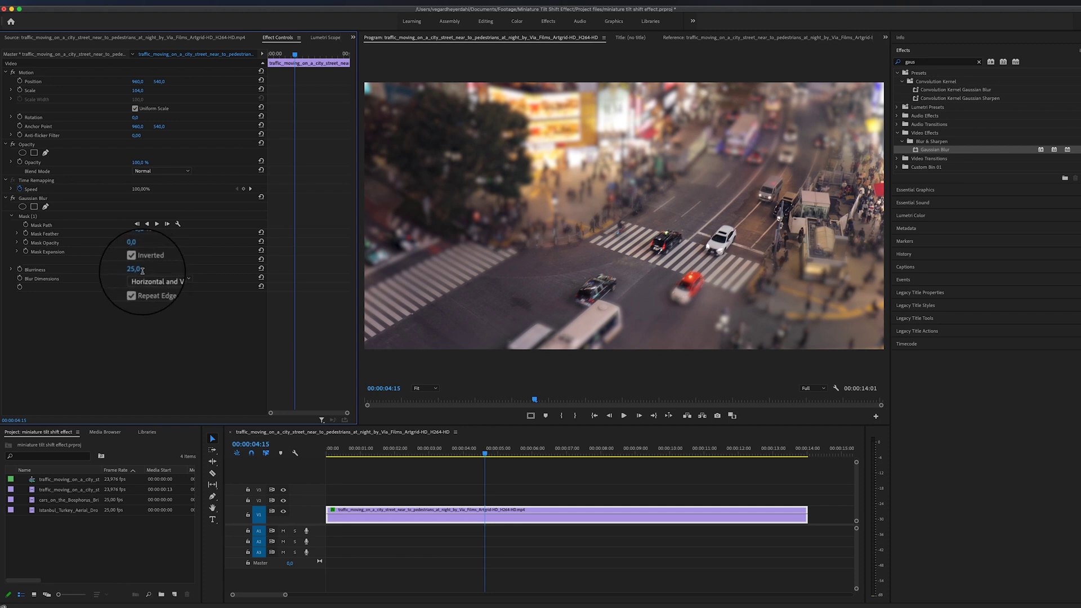
click(143, 270)
text(2)
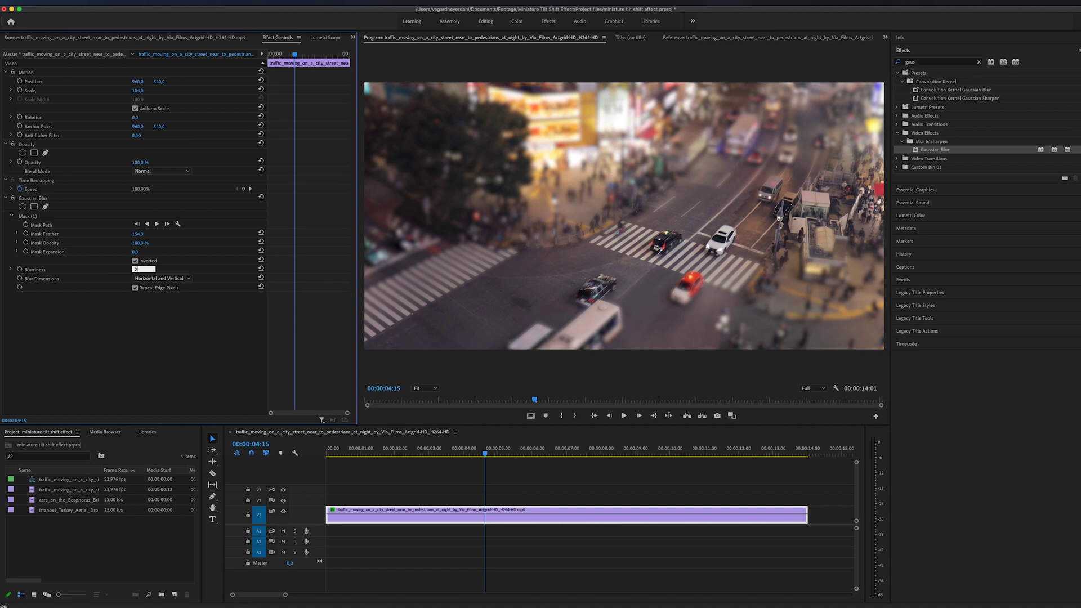
text(0)
key(Return)
Play and stop a preview of the sharp crossing band with blurred surroundings.
click(448, 467)
key(space)
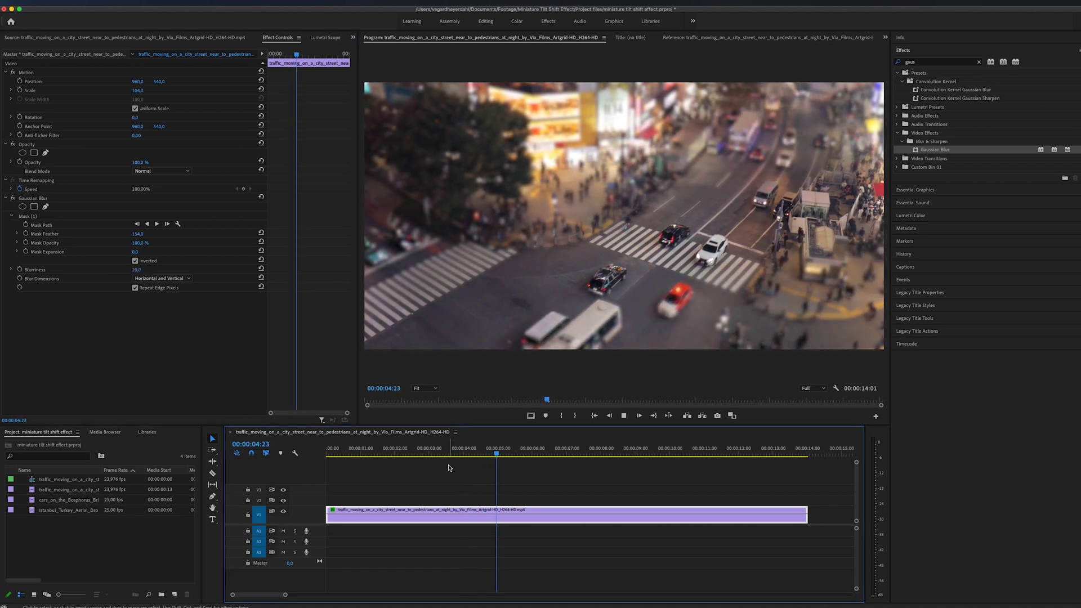
key(space)
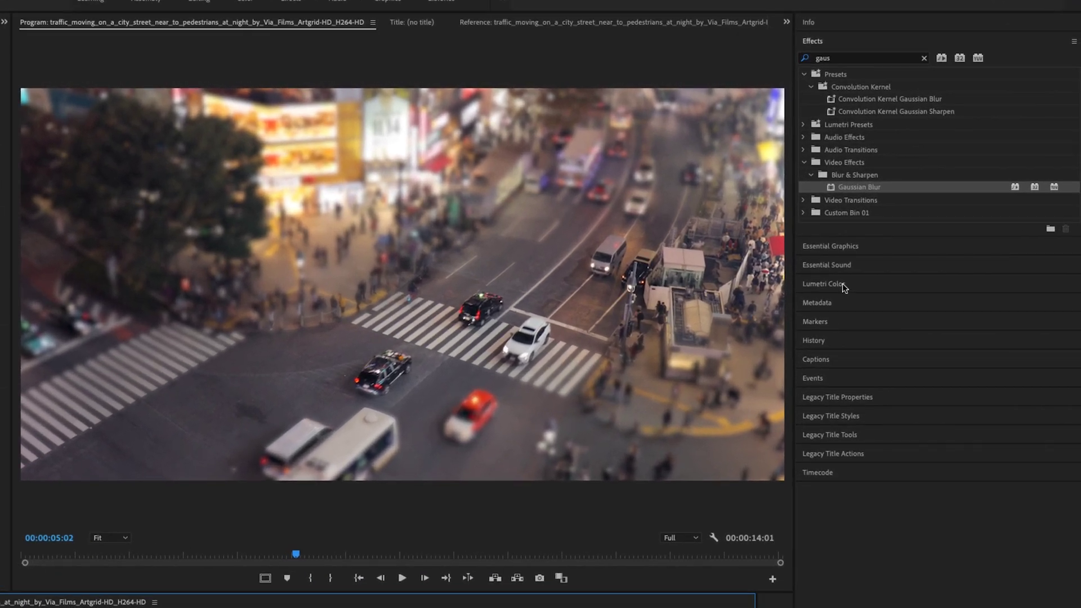
In Lumetri Basic Correction set Contrast 57.3, Highlights 31.3, Shadows -30.7, Whites 26.0, Blacks -7.3.
click(842, 284)
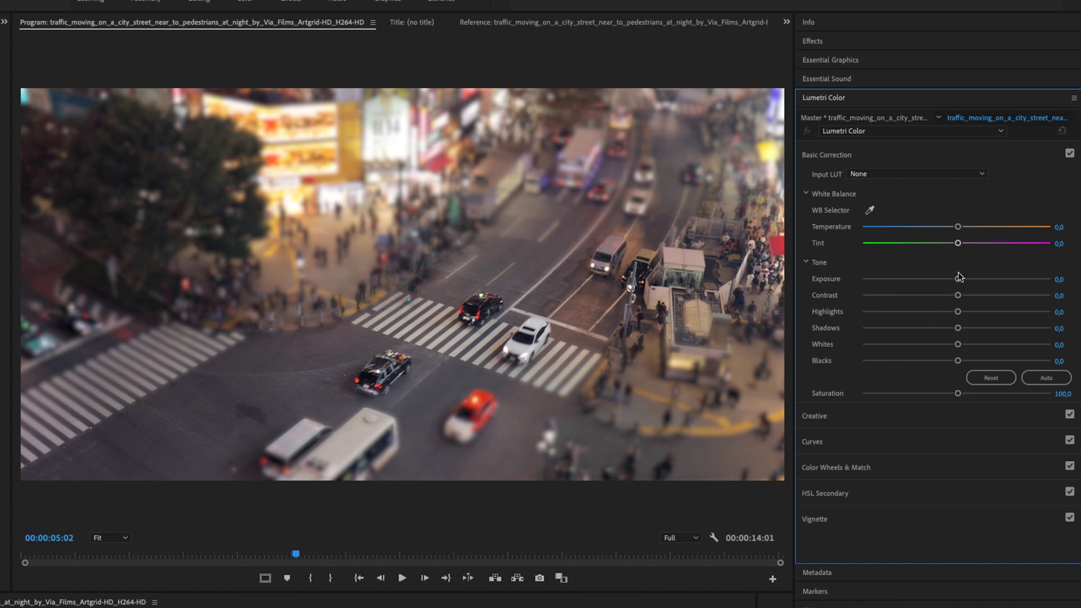
drag(958, 295, 979, 327)
drag(970, 329, 986, 327)
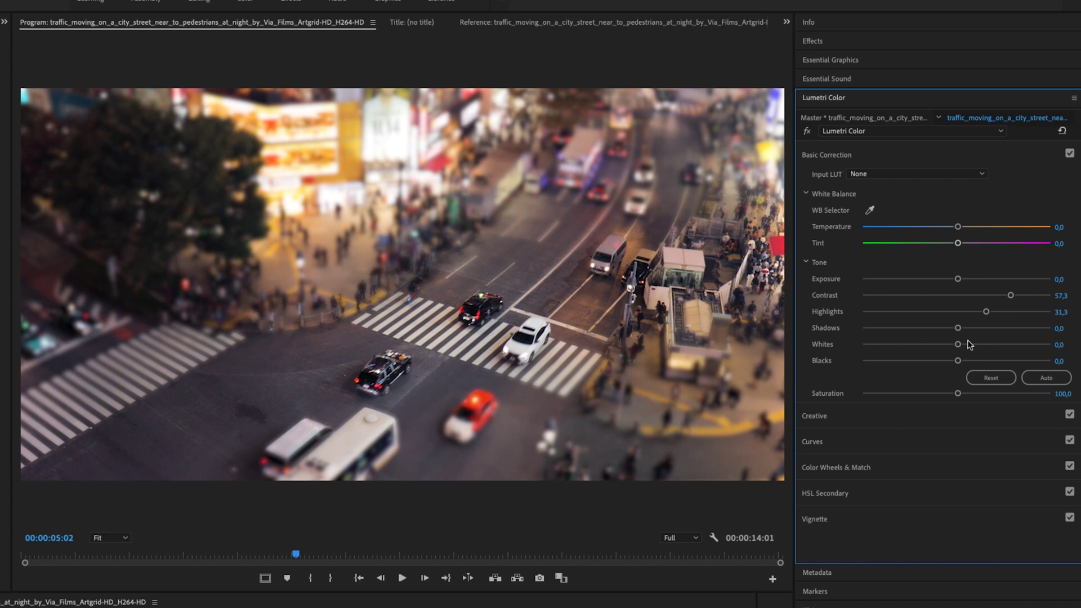
drag(957, 328, 941, 328)
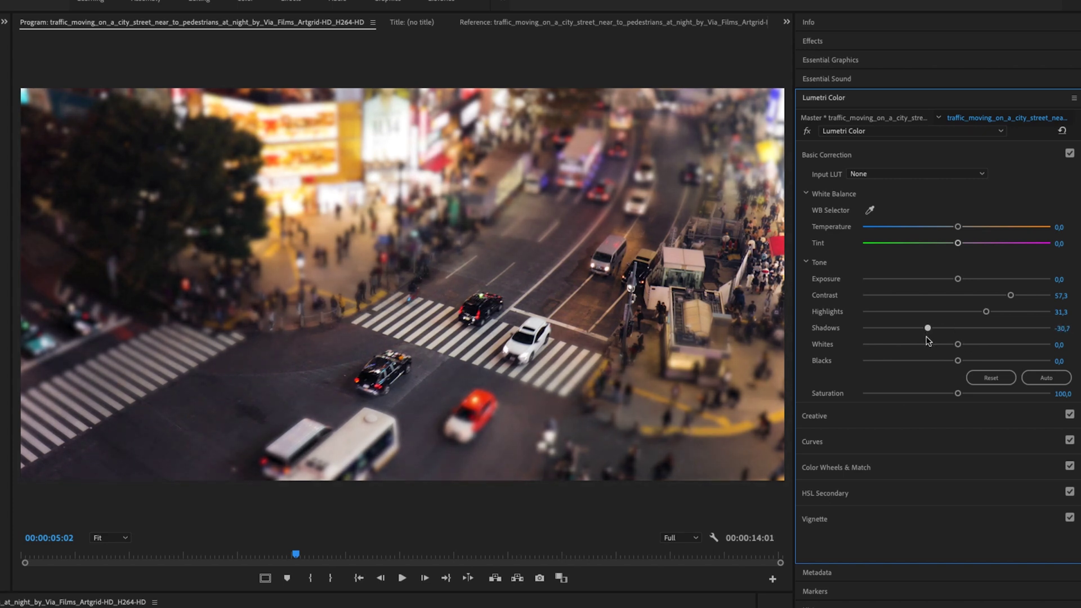
drag(958, 360, 985, 352)
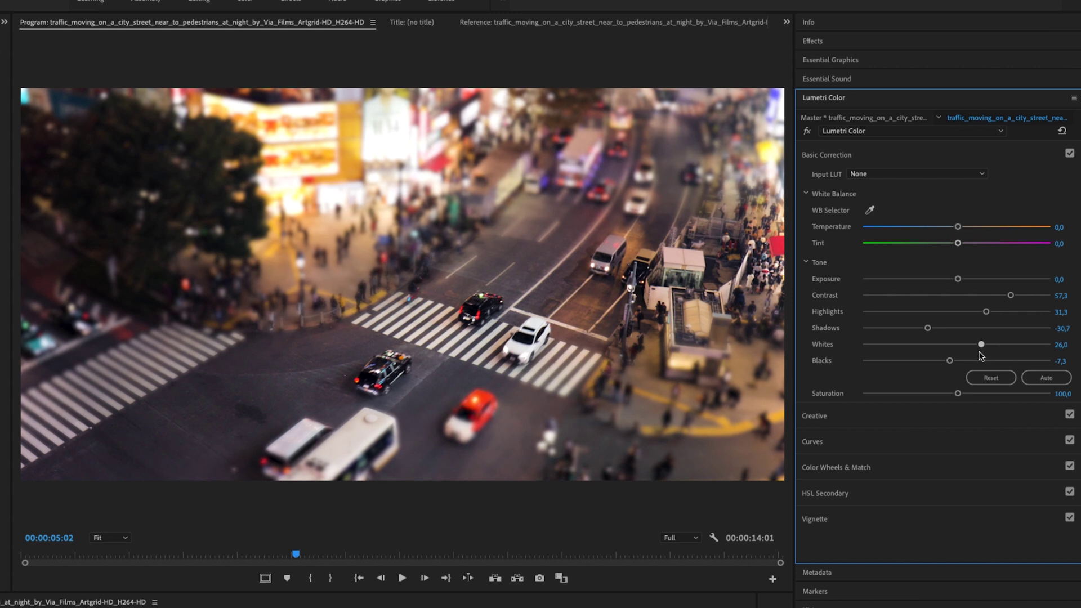
Apply the FS_Tokyo2077 Creative look, raise Saturation to 132, and toggle the grade to compare.
click(917, 418)
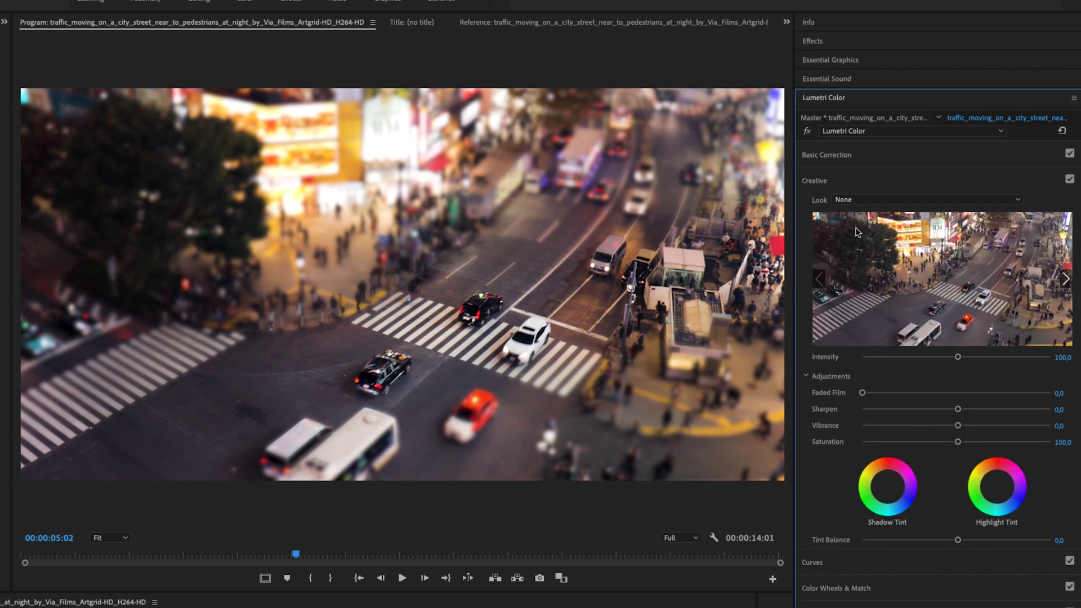
click(891, 200)
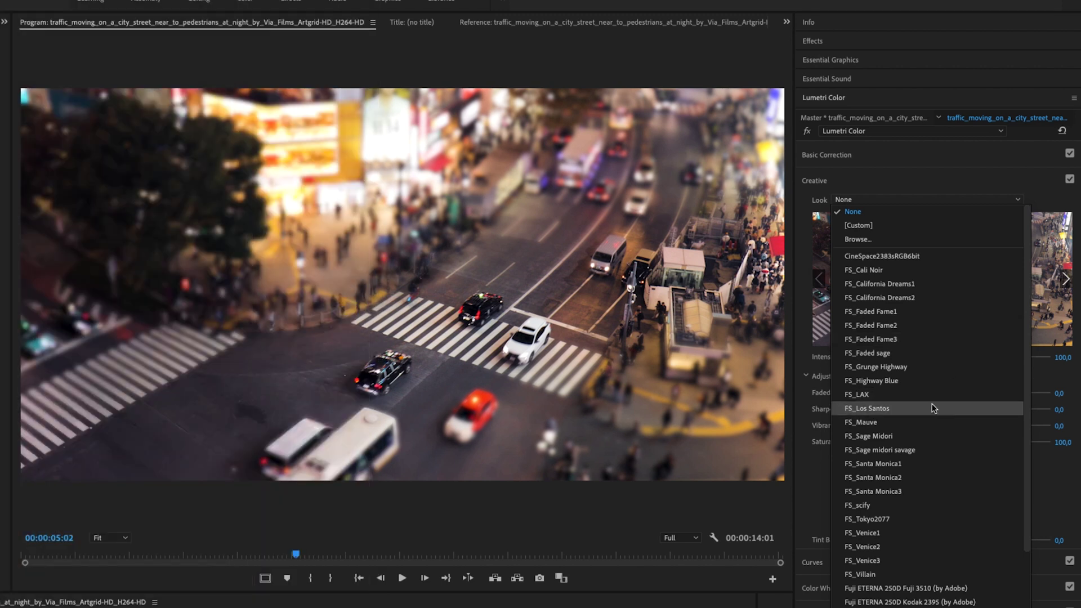
click(883, 517)
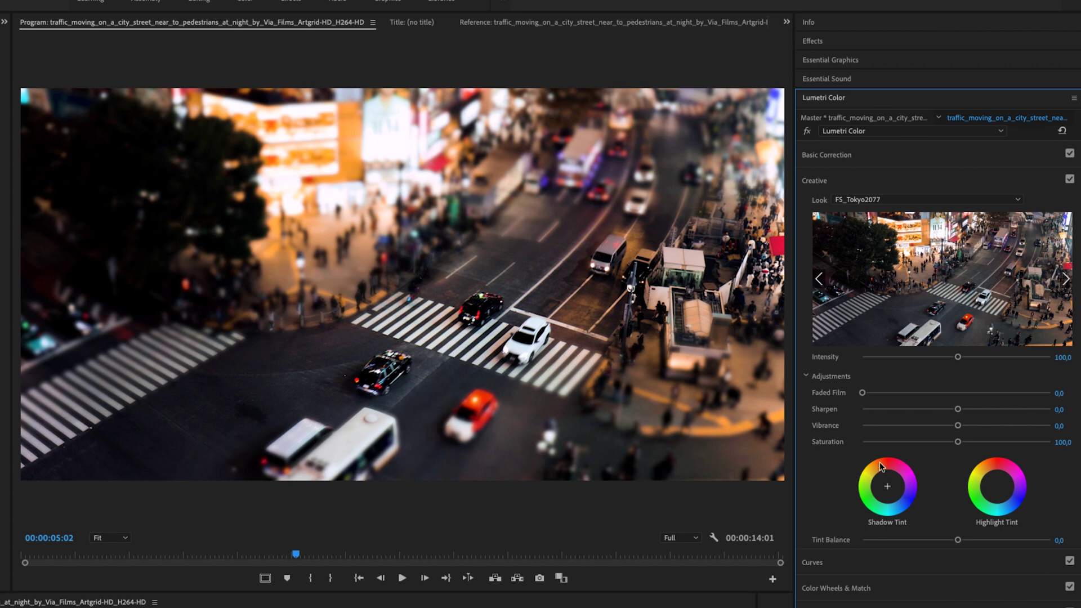
drag(958, 442, 986, 448)
click(806, 131)
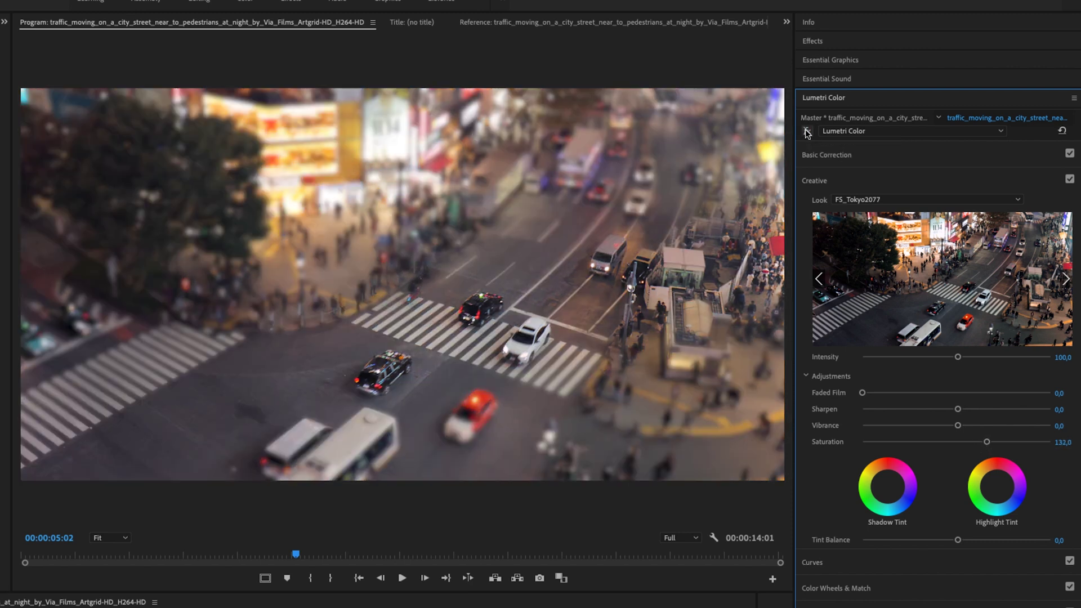
click(807, 131)
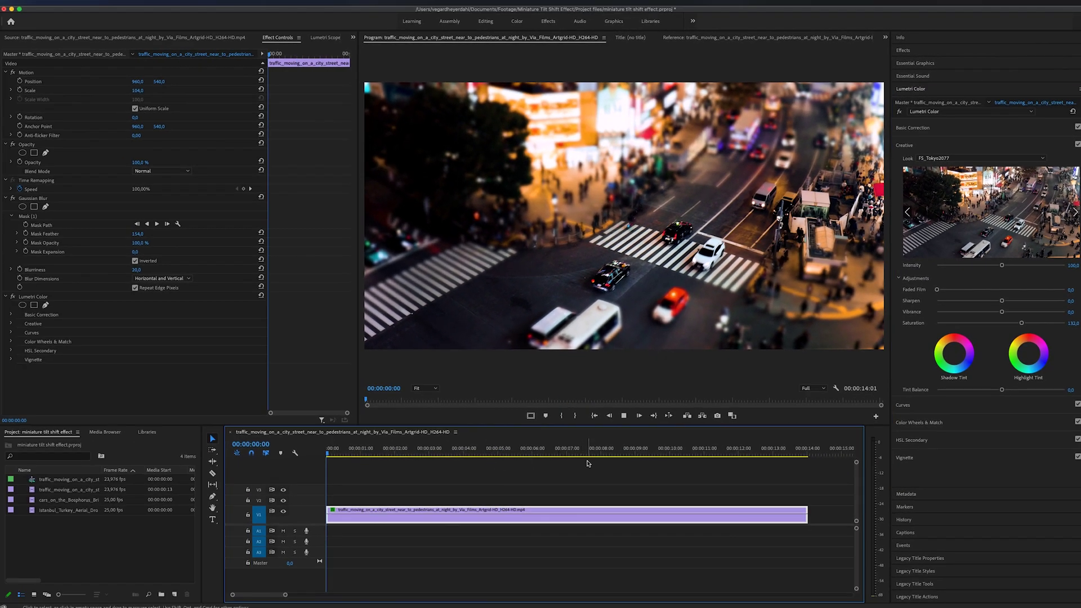
key(space)
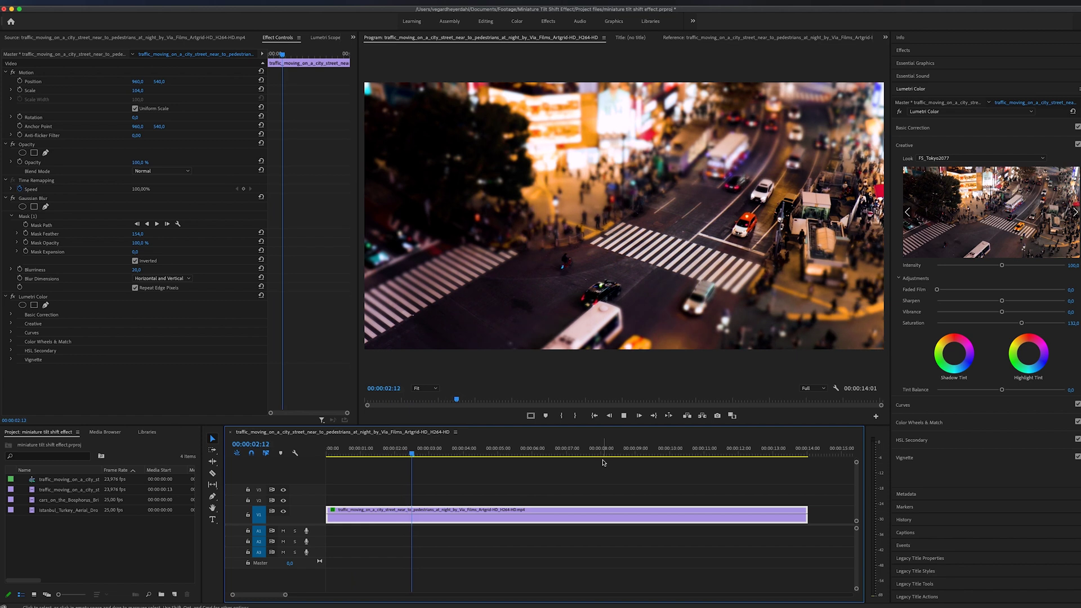